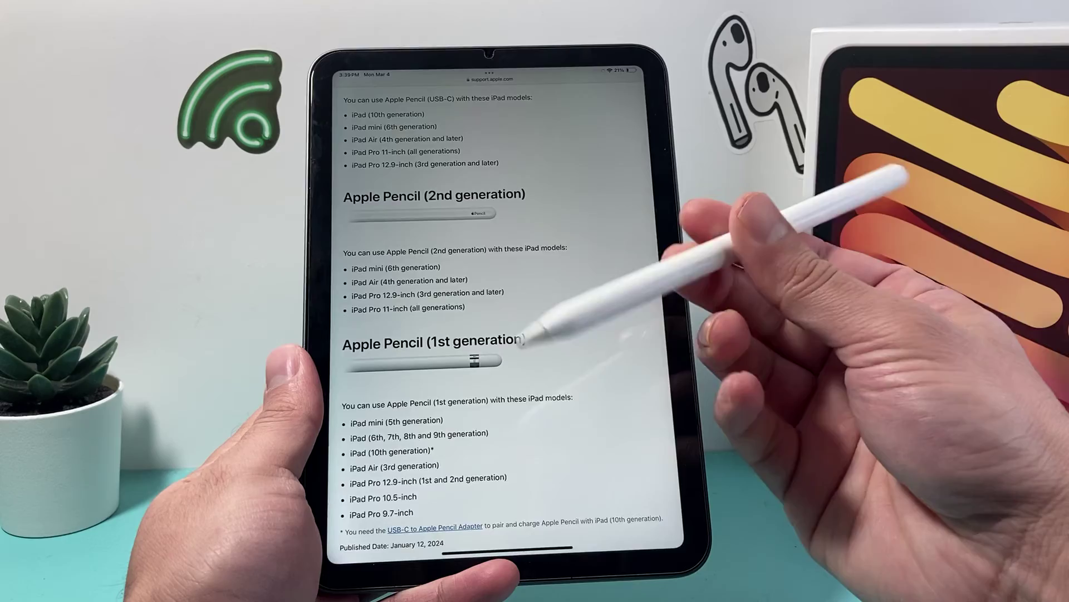
- Leave the Apple Pencil compatibility page in Safari for the iPad Home Screen
drag(507, 551, 507, 351)
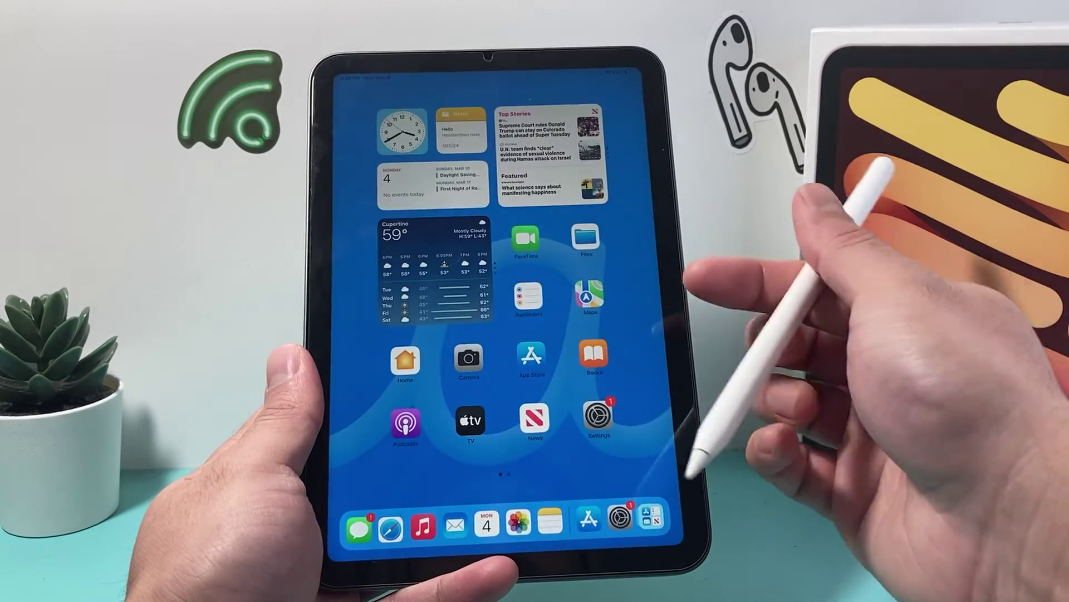